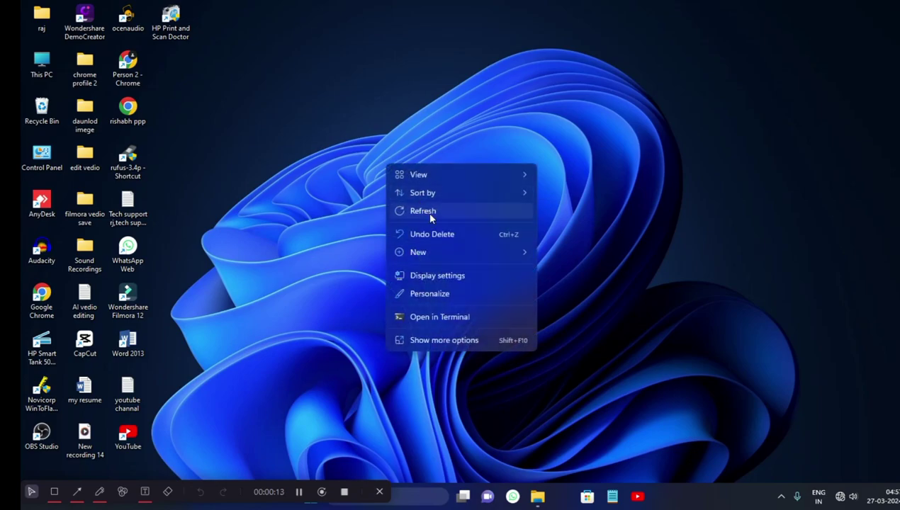
{"action": "right_click", "coordinate": [386, 147]}
{"action": "left_click", "coordinate": [422, 196]}
{"action": "right_click", "coordinate": [395, 162]}
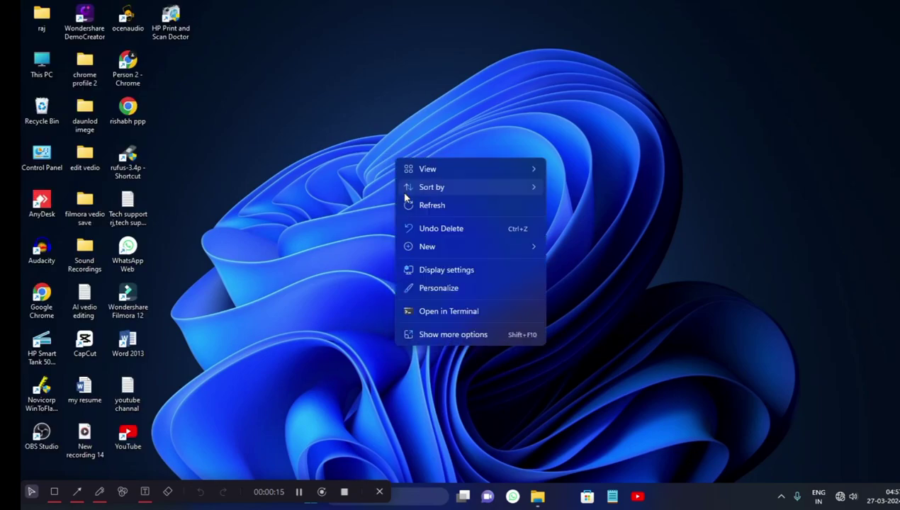
{"action": "left_click", "coordinate": [410, 204]}
{"action": "right_click", "coordinate": [369, 157]}
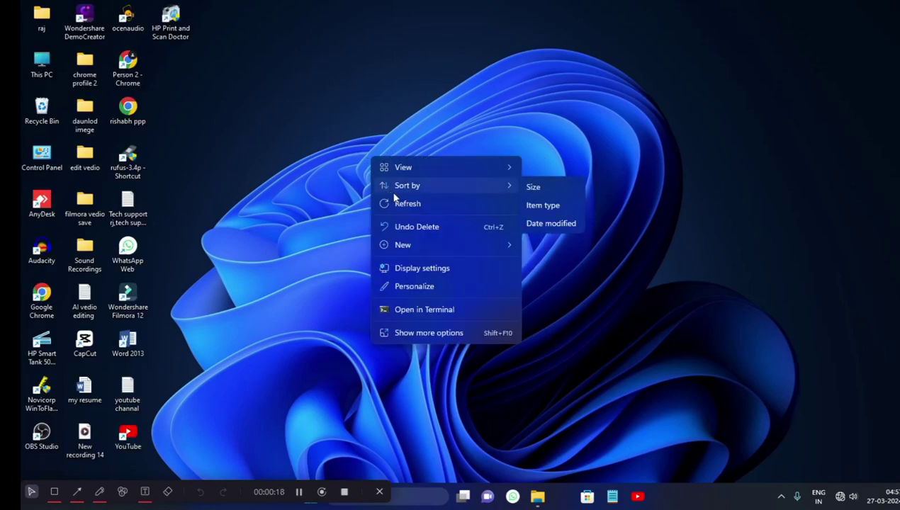
{"action": "left_click", "coordinate": [396, 203]}
{"action": "right_click", "coordinate": [361, 150]}
{"action": "left_click", "coordinate": [398, 199]}
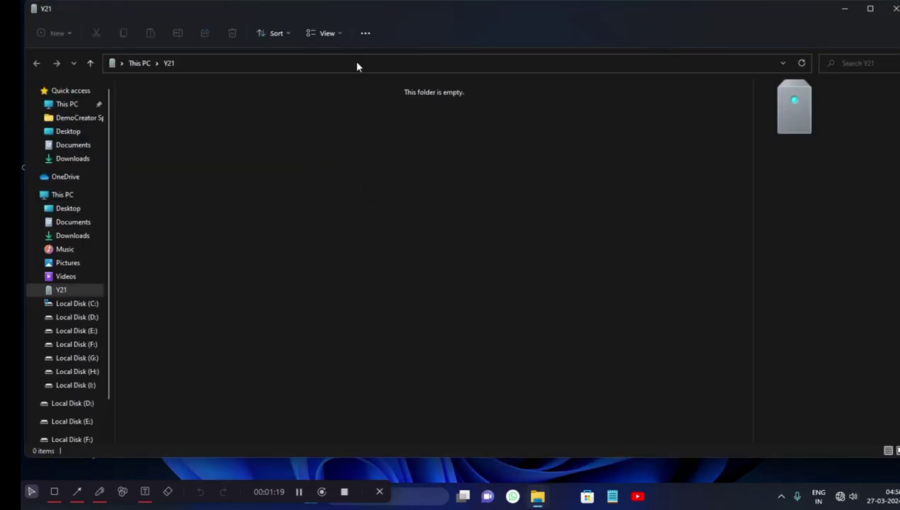
Open the connected Y21 phone from This PC to check its contents, and close the window.
{"action": "left_click", "coordinate": [135, 63]}
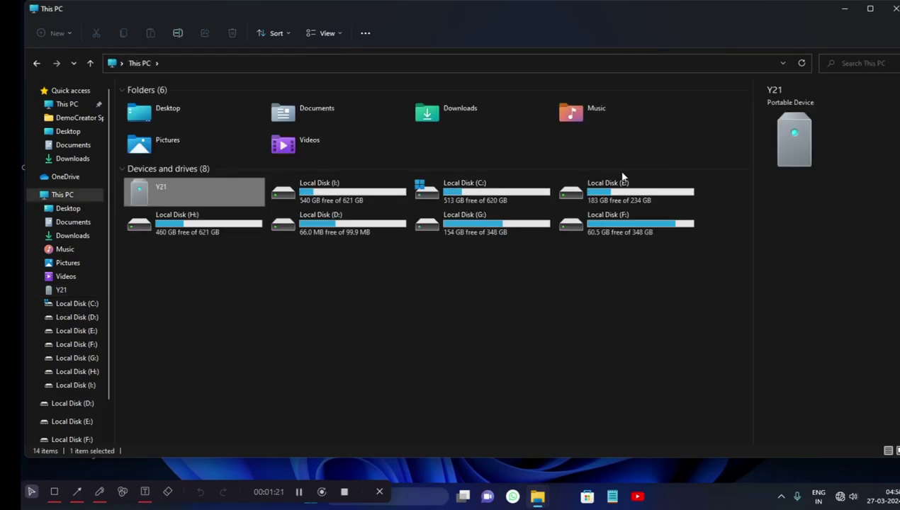
{"action": "double_click", "coordinate": [202, 199]}
{"action": "left_click", "coordinate": [885, 10]}
{"action": "right_click", "coordinate": [388, 161]}
{"action": "left_click", "coordinate": [436, 203]}
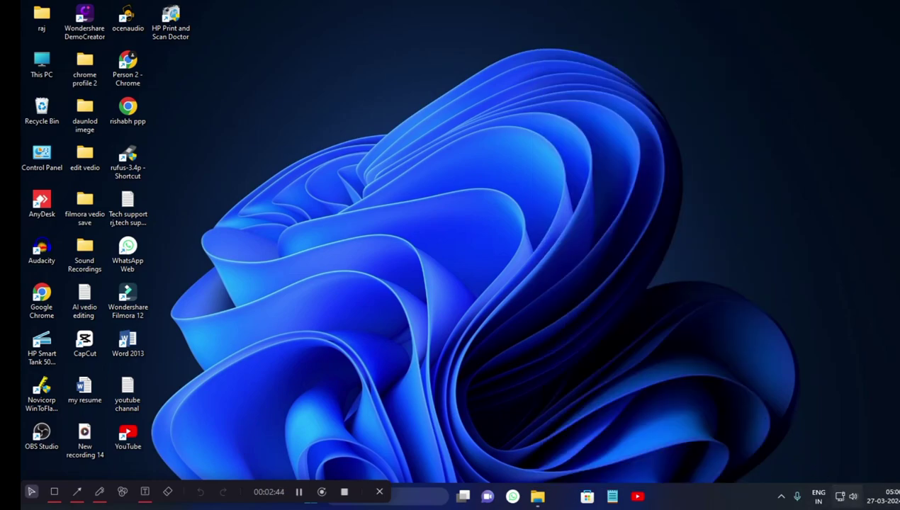
Look at the system quick settings, refresh the desktop and dismiss the Windows license notice.
{"action": "left_click", "coordinate": [842, 502]}
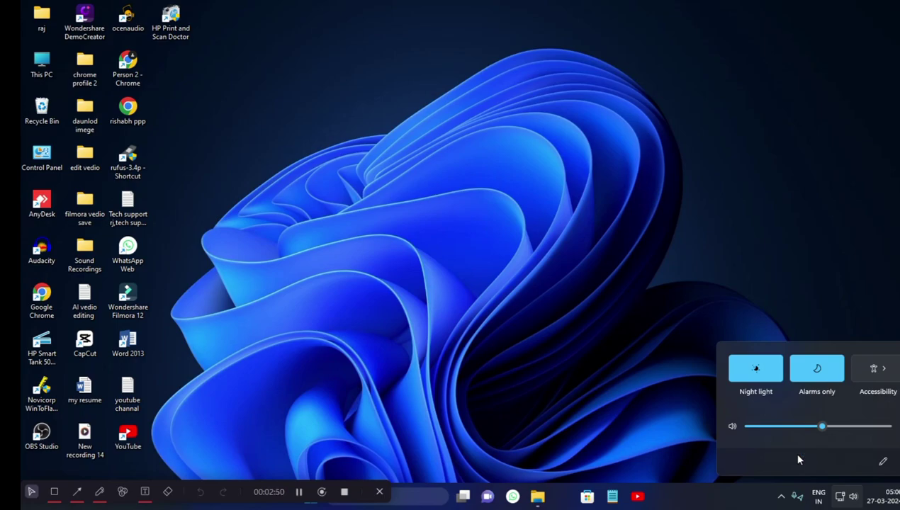
{"action": "right_click", "coordinate": [498, 86]}
{"action": "left_click", "coordinate": [542, 134]}
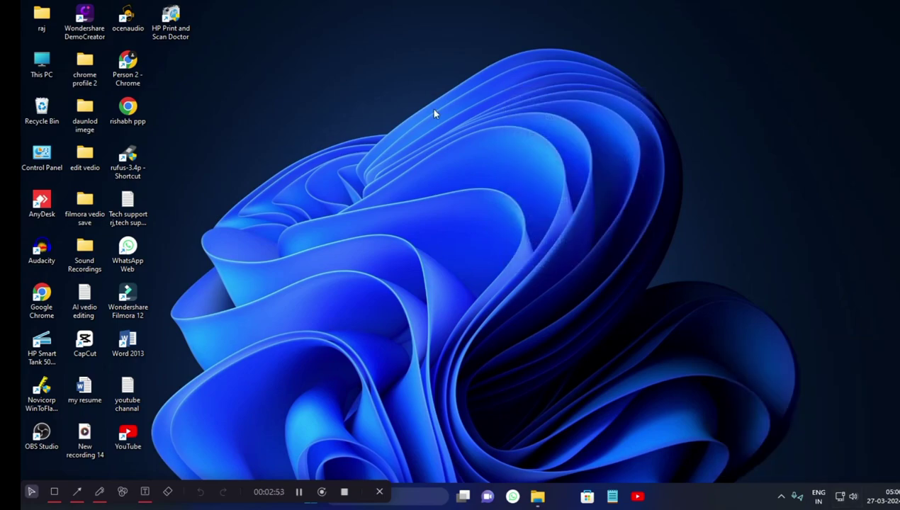
{"action": "right_click", "coordinate": [327, 131]}
{"action": "left_click", "coordinate": [366, 177]}
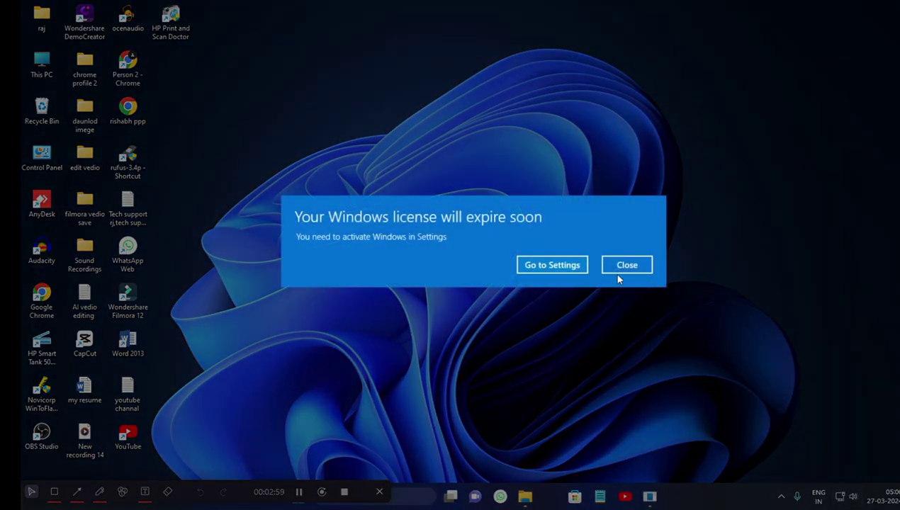
{"action": "left_click", "coordinate": [631, 267]}
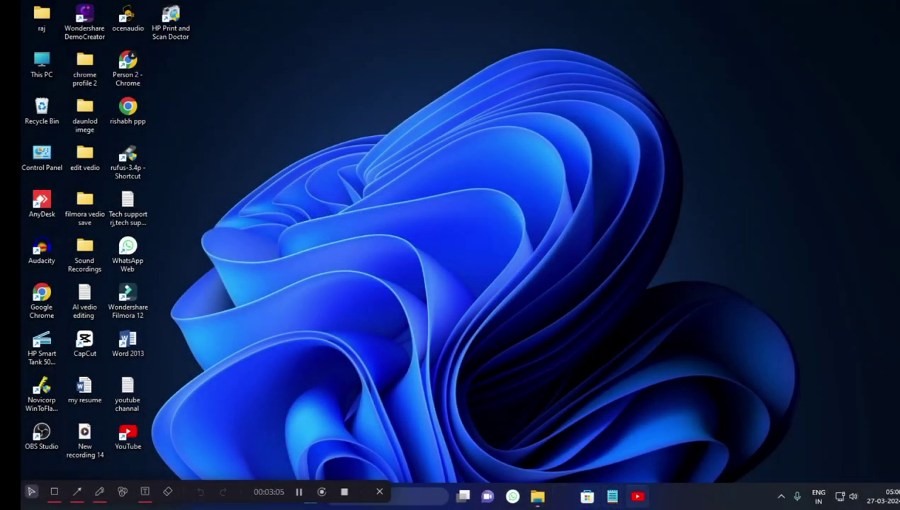
Open YouTube, start the video "Create a fake YouTube Studio Background for Free" from the home feed, and close that window.
{"action": "left_click", "coordinate": [637, 496]}
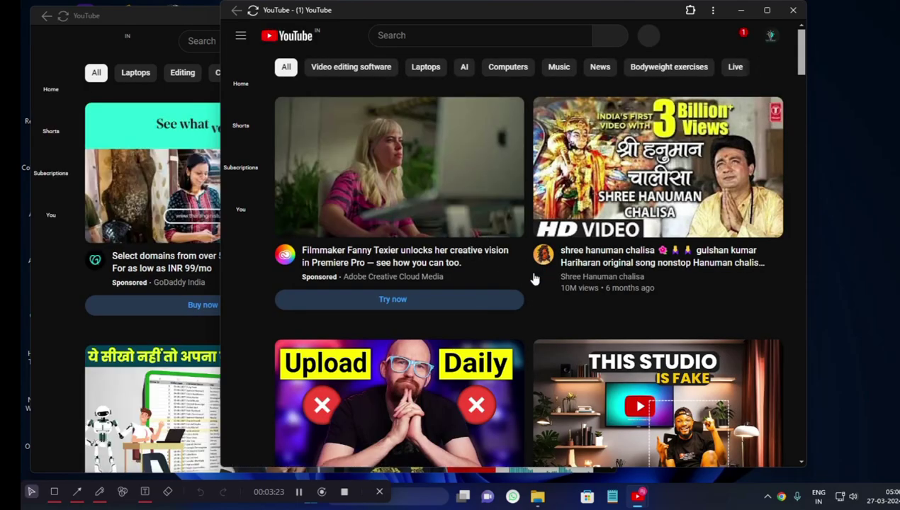
{"action": "scroll", "coordinate": [652, 180], "scroll_direction": "down", "scroll_amount": 5}
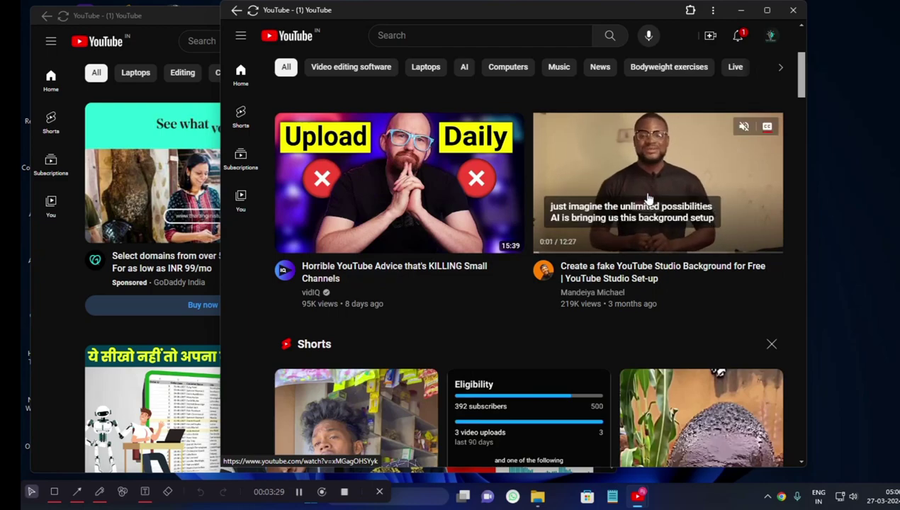
{"action": "left_click", "coordinate": [649, 199]}
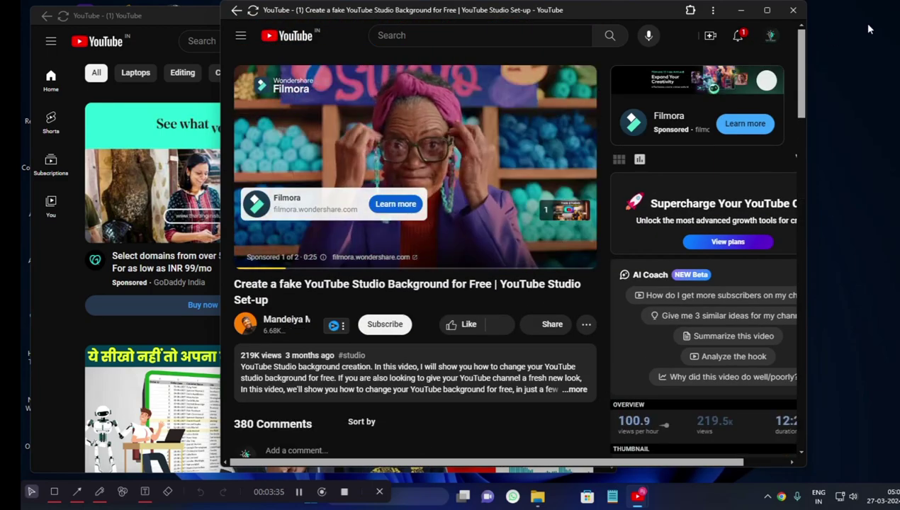
{"action": "left_click", "coordinate": [793, 10]}
Browse the home feed in the remaining YouTube window and close it.
{"action": "scroll", "coordinate": [464, 212], "scroll_direction": "down", "scroll_amount": 3}
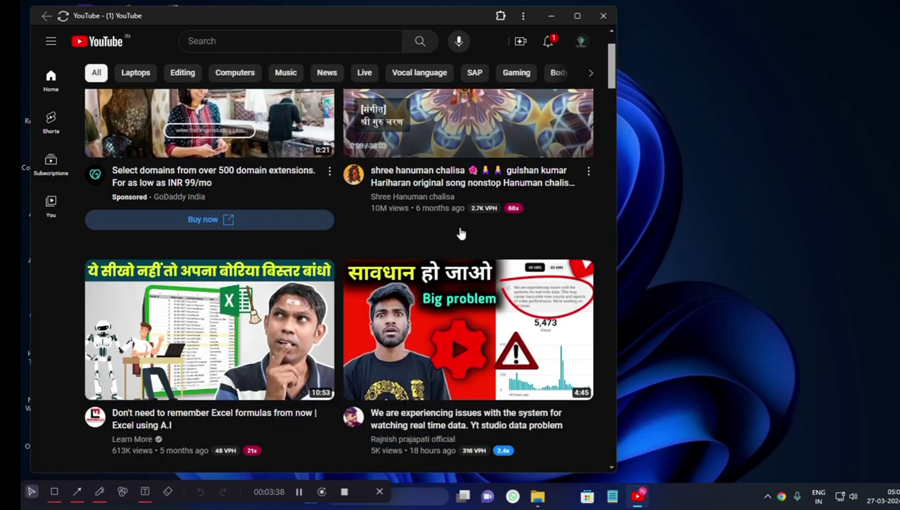
{"action": "scroll", "coordinate": [460, 226], "scroll_direction": "up", "scroll_amount": 3}
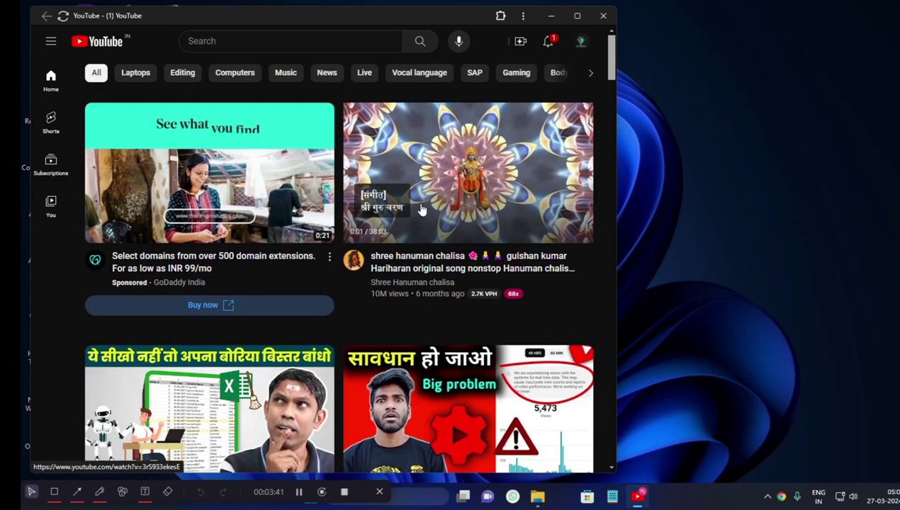
{"action": "scroll", "coordinate": [425, 212], "scroll_direction": "down", "scroll_amount": 2}
{"action": "scroll", "coordinate": [439, 167], "scroll_direction": "up", "scroll_amount": 1}
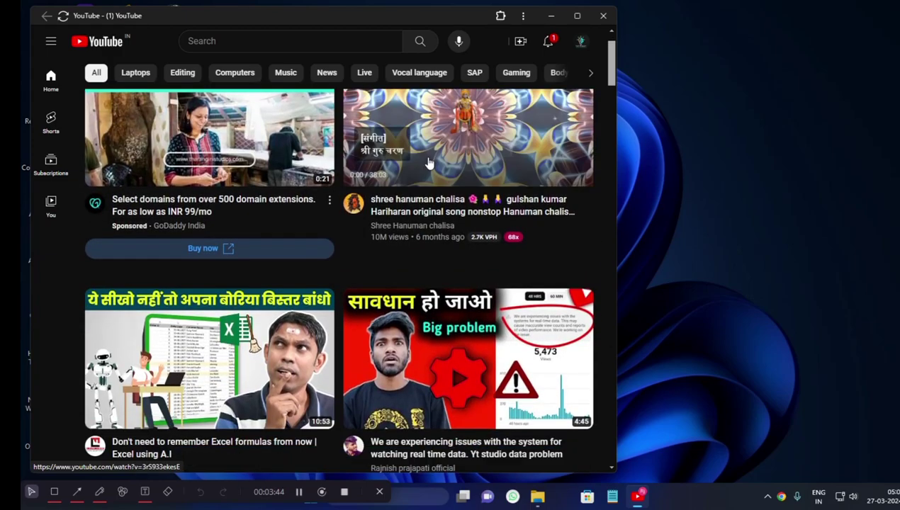
{"action": "scroll", "coordinate": [440, 171], "scroll_direction": "down", "scroll_amount": 3}
{"action": "scroll", "coordinate": [439, 184], "scroll_direction": "up", "scroll_amount": 4}
{"action": "scroll", "coordinate": [468, 227], "scroll_direction": "down", "scroll_amount": 1}
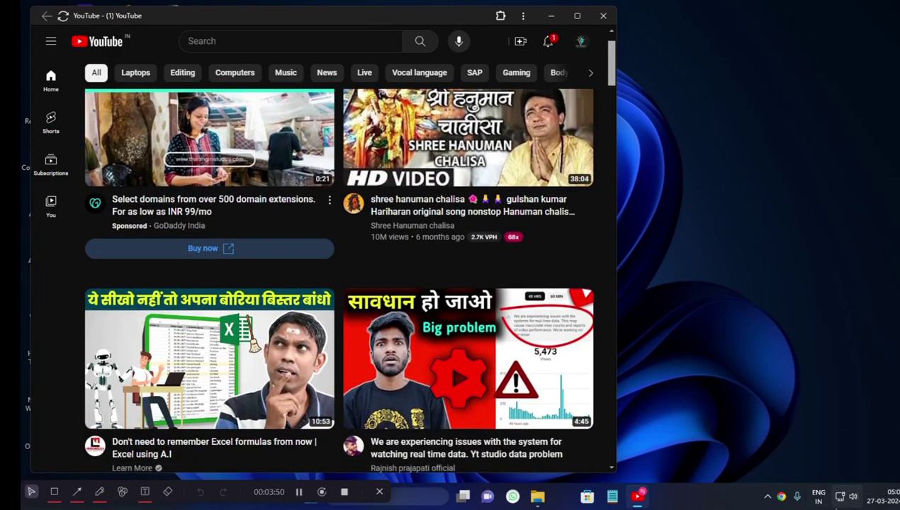
{"action": "right_click", "coordinate": [702, 137]}
{"action": "left_click", "coordinate": [660, 111]}
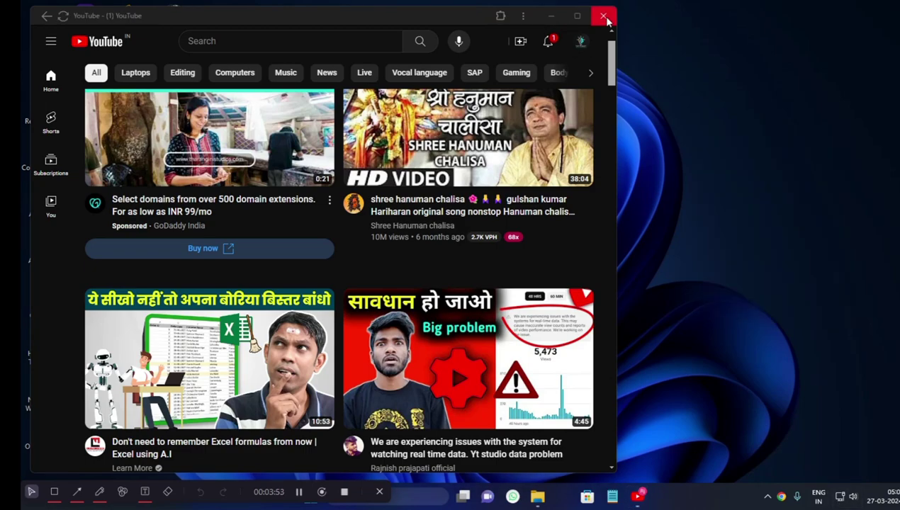
{"action": "left_click", "coordinate": [603, 15]}
{"action": "right_click", "coordinate": [505, 90]}
{"action": "right_click", "coordinate": [386, 166]}
{"action": "left_click", "coordinate": [446, 205]}
{"action": "right_click", "coordinate": [374, 158]}
{"action": "left_click", "coordinate": [409, 205]}
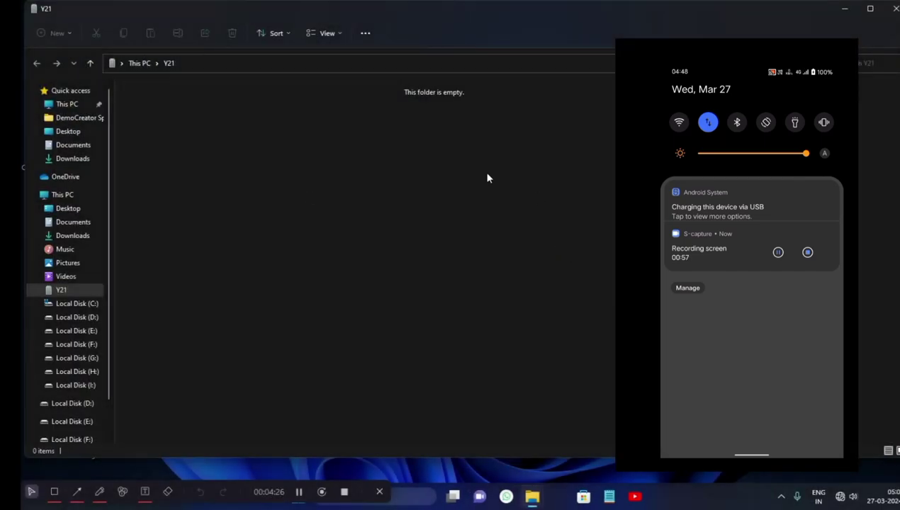
Reopen the Y21 phone from This PC to check whether its storage is listed, and return to This PC.
{"action": "left_click", "coordinate": [128, 62]}
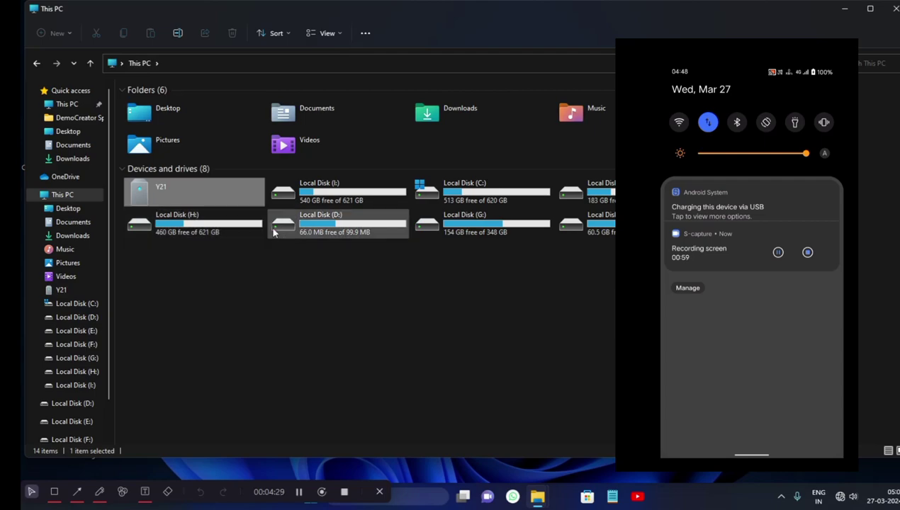
{"action": "double_click", "coordinate": [173, 187]}
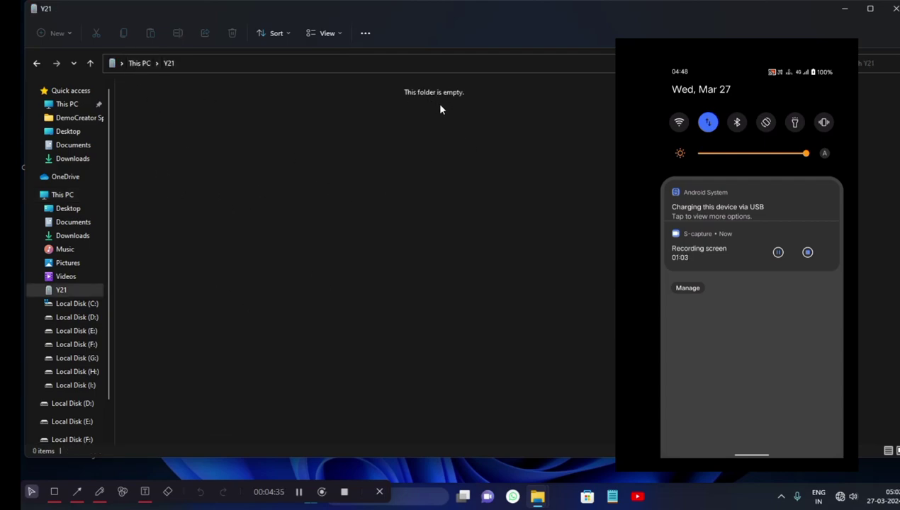
{"action": "left_click", "coordinate": [140, 64]}
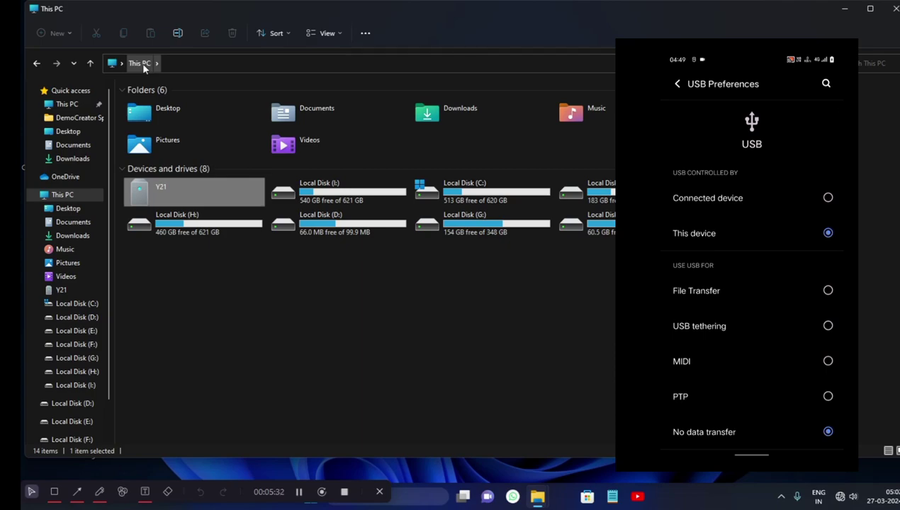
Open the DCIM folder in the Y21 phone's internal storage.
{"action": "key", "text": "Return"}
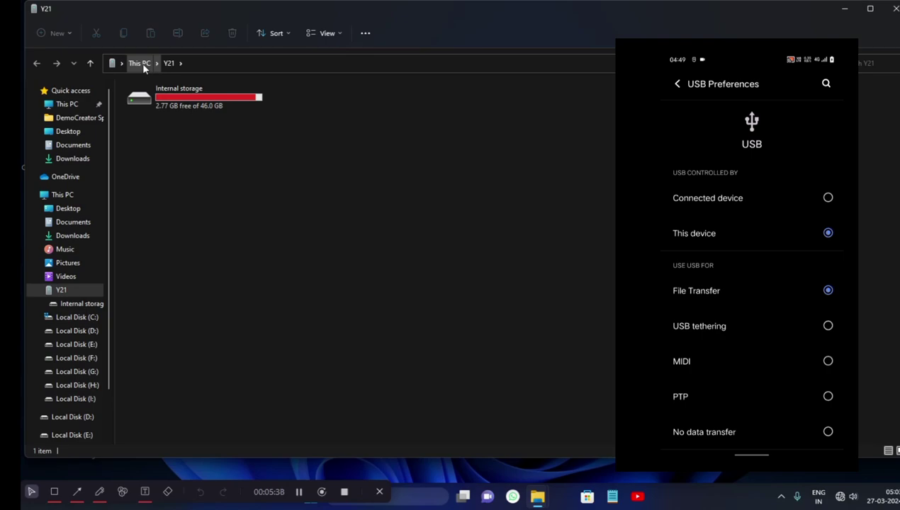
{"action": "double_click", "coordinate": [170, 109]}
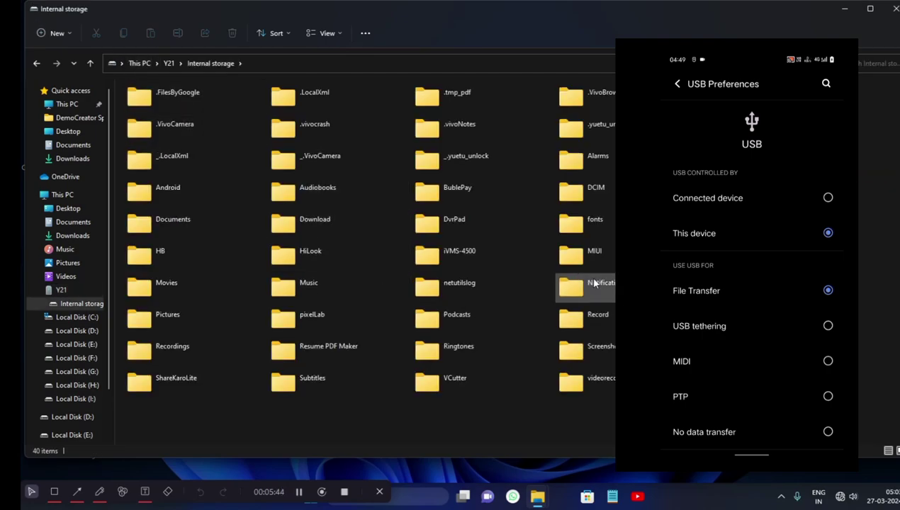
{"action": "double_click", "coordinate": [592, 190]}
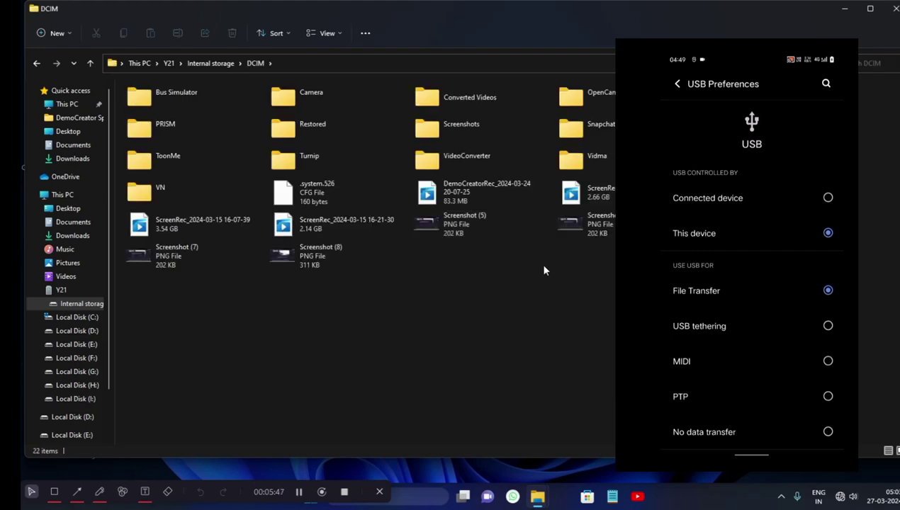
Copy the Screenshot (6) PNG file from the phone's DCIM folder to the desktop, closing the folder window.
{"action": "left_click", "coordinate": [607, 222]}
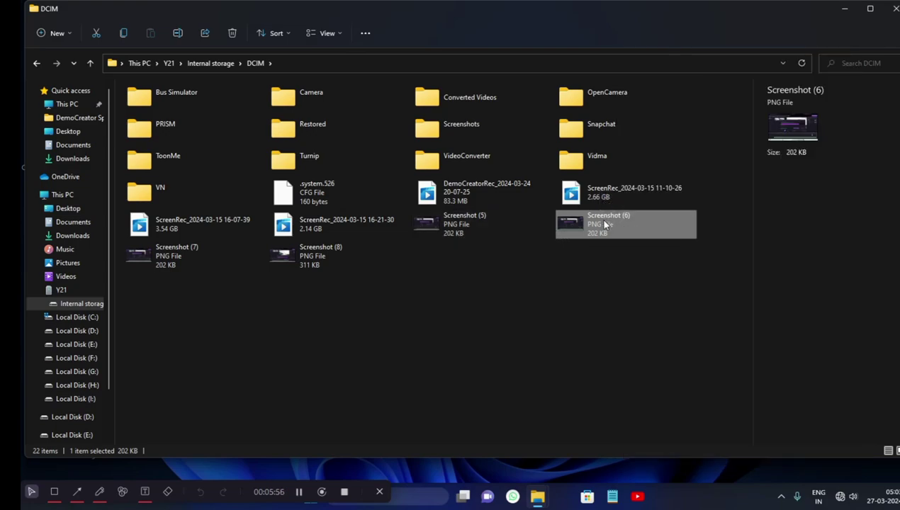
{"action": "right_click", "coordinate": [580, 236]}
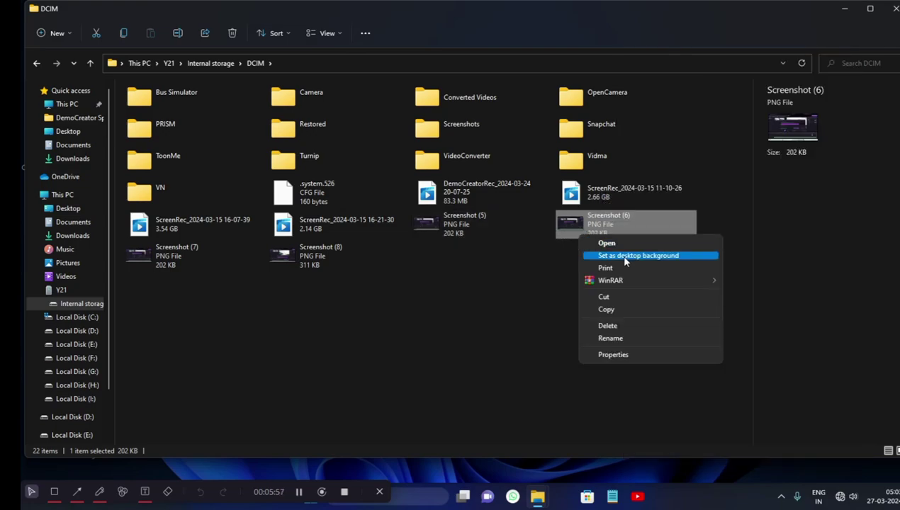
{"action": "left_click", "coordinate": [614, 310]}
{"action": "right_click", "coordinate": [598, 227]}
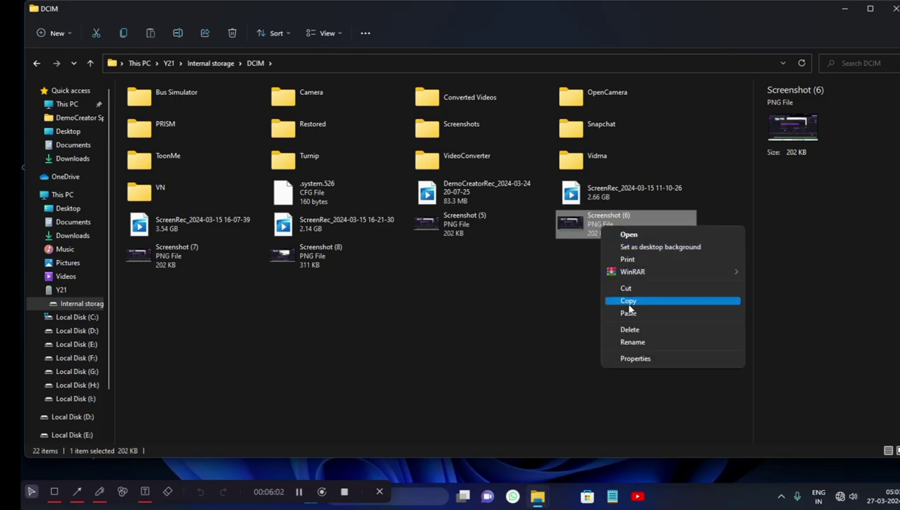
{"action": "left_click", "coordinate": [629, 305]}
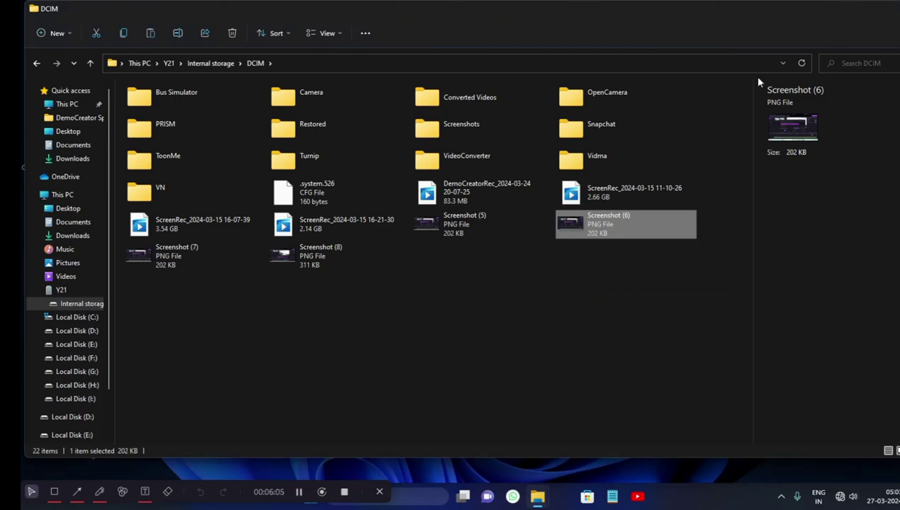
{"action": "left_click", "coordinate": [895, 8]}
{"action": "left_click", "coordinate": [895, 8]}
{"action": "right_click", "coordinate": [365, 138]}
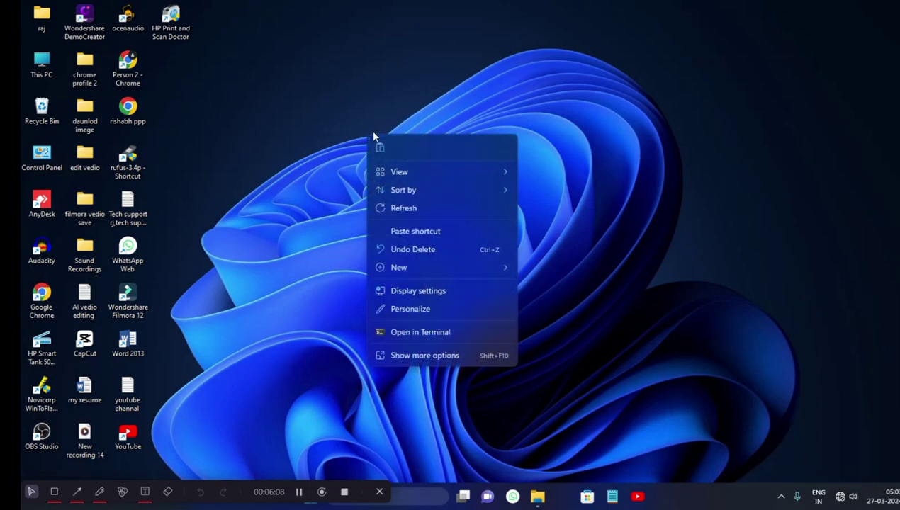
{"action": "left_click", "coordinate": [379, 150]}
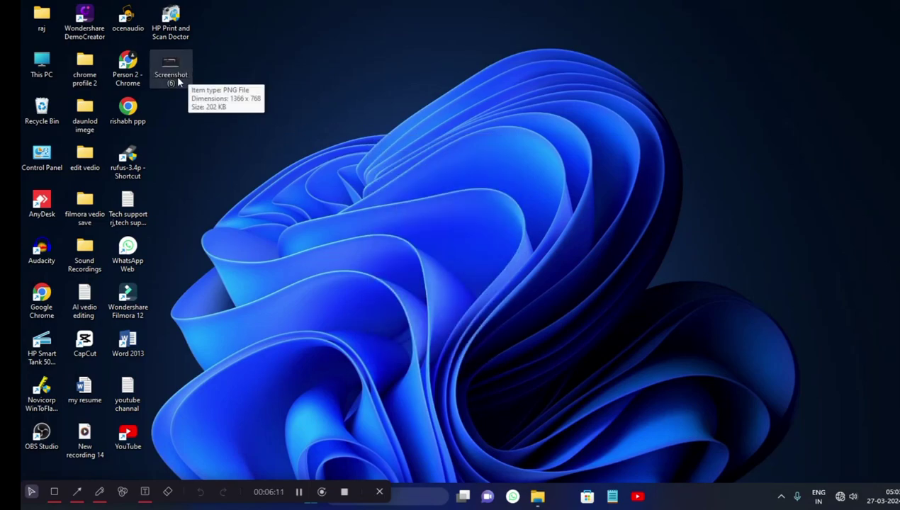
Copy the text document "Tech support rj,tech supportrj,tech my tags" from the desktop to the clipboard.
{"action": "left_click", "coordinate": [120, 221]}
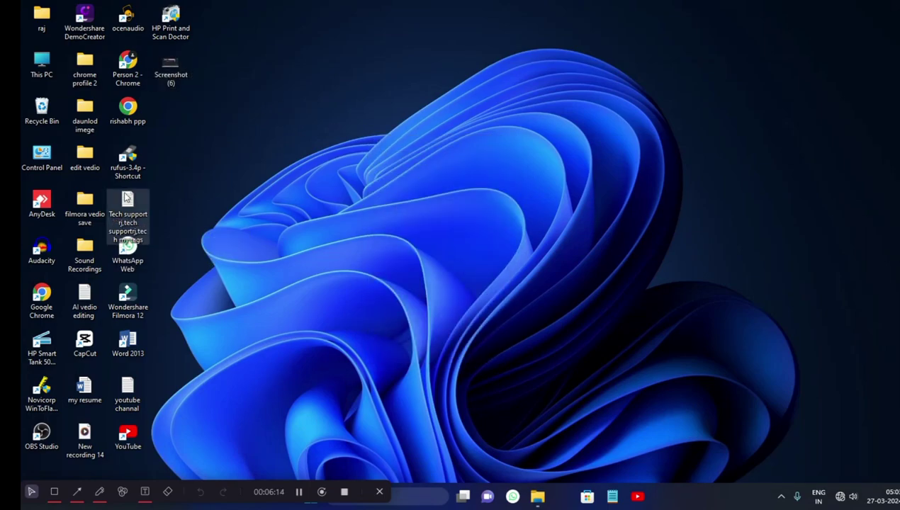
{"action": "right_click", "coordinate": [121, 216]}
{"action": "left_click", "coordinate": [155, 221]}
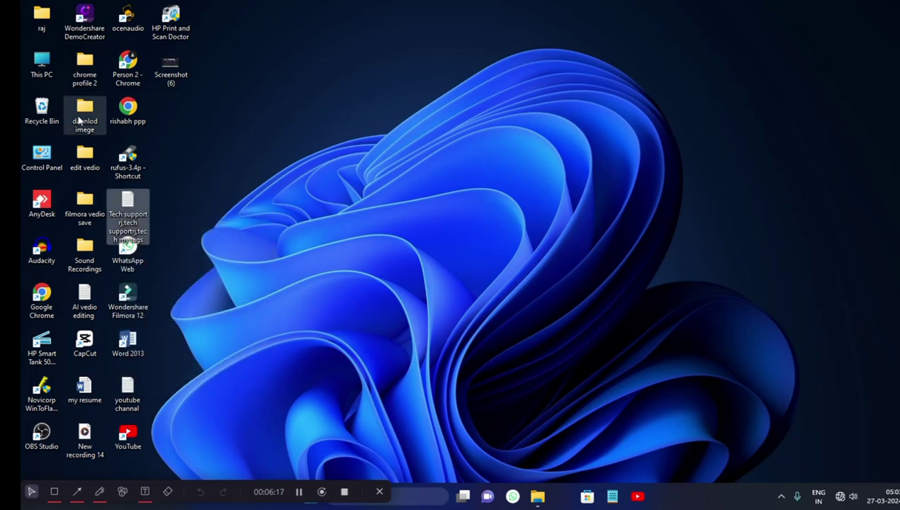
Paste the copied text document into the DCIM folder of the Y21's internal storage and close the window.
{"action": "double_click", "coordinate": [41, 67]}
{"action": "double_click", "coordinate": [217, 200]}
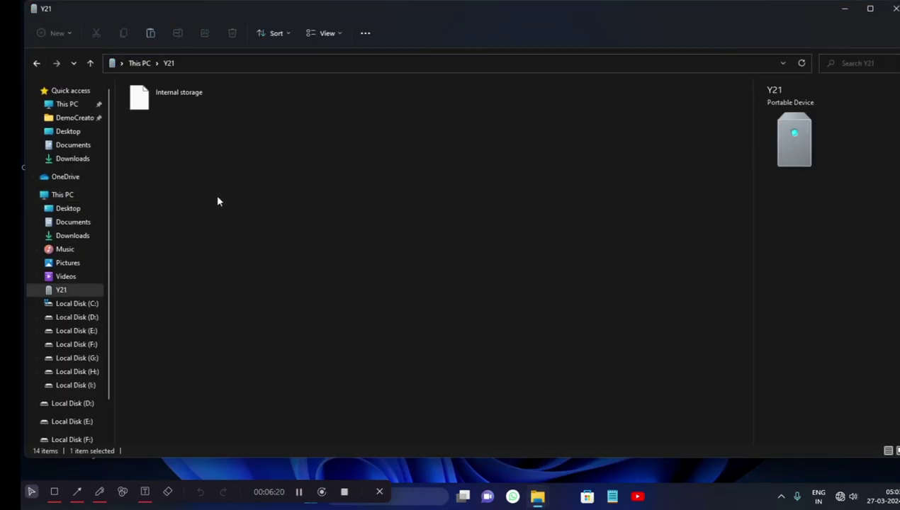
{"action": "double_click", "coordinate": [190, 97]}
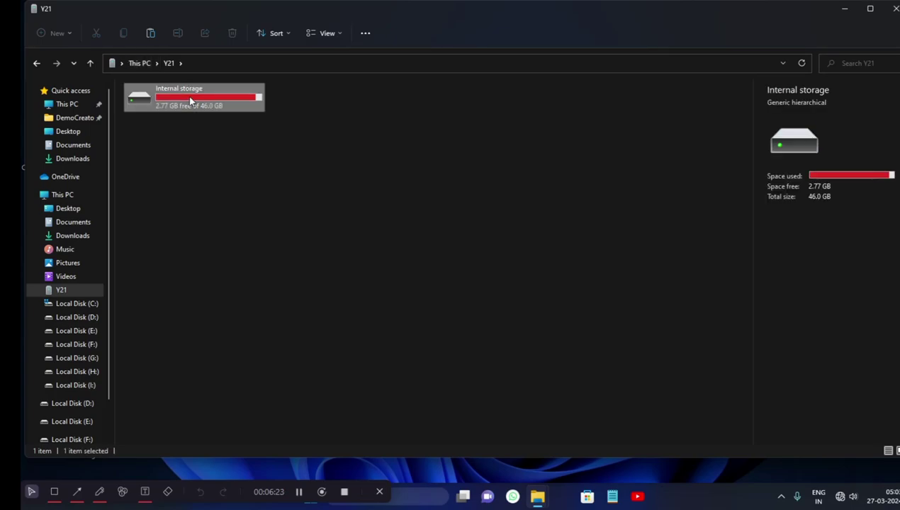
{"action": "double_click", "coordinate": [614, 206]}
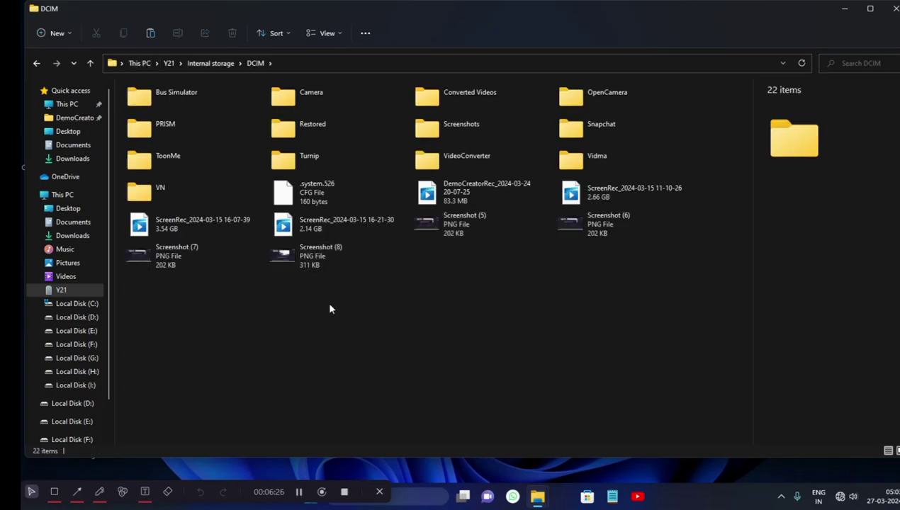
{"action": "right_click", "coordinate": [378, 443]}
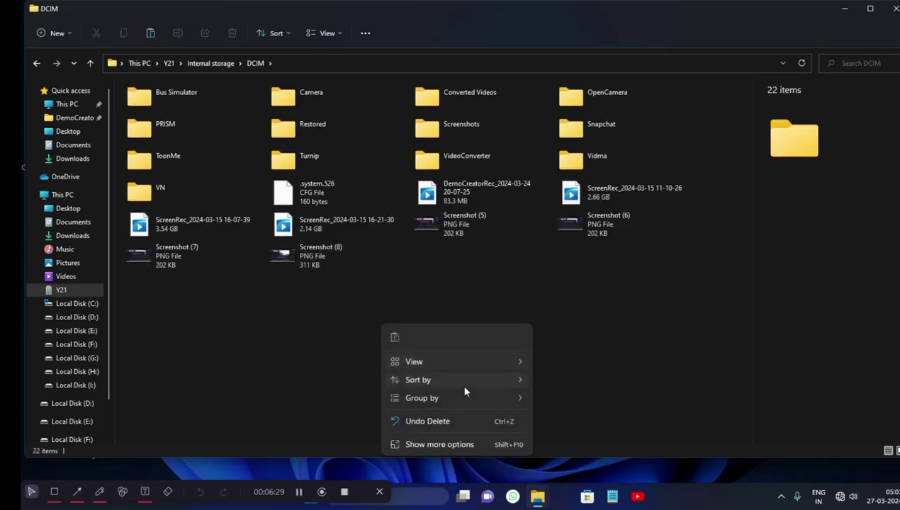
{"action": "key", "text": "ctrl+z"}
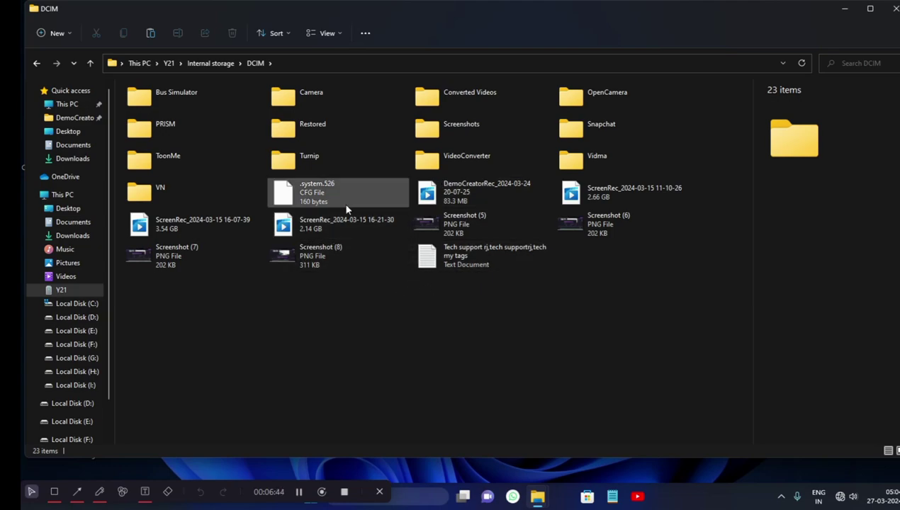
{"action": "left_click", "coordinate": [894, 9]}
{"action": "right_click", "coordinate": [566, 87]}
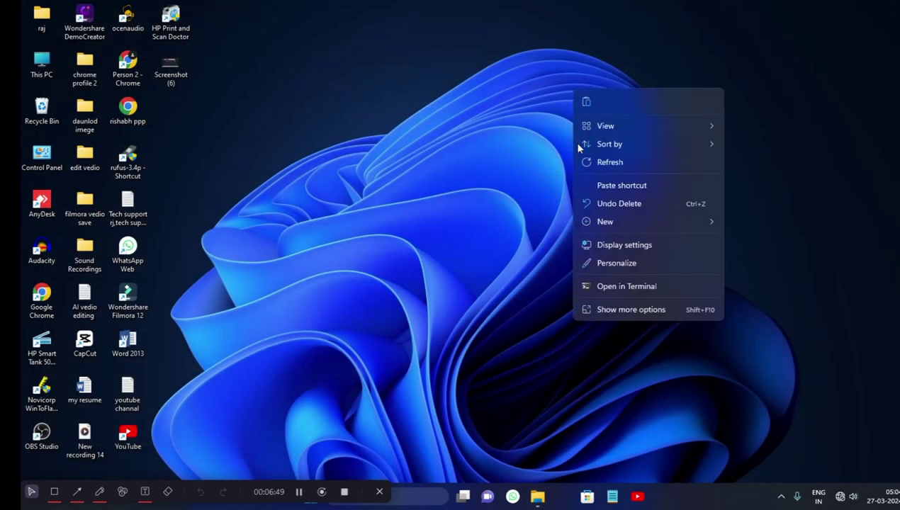
{"action": "left_click", "coordinate": [607, 167]}
{"action": "right_click", "coordinate": [419, 133]}
{"action": "left_click", "coordinate": [472, 200]}
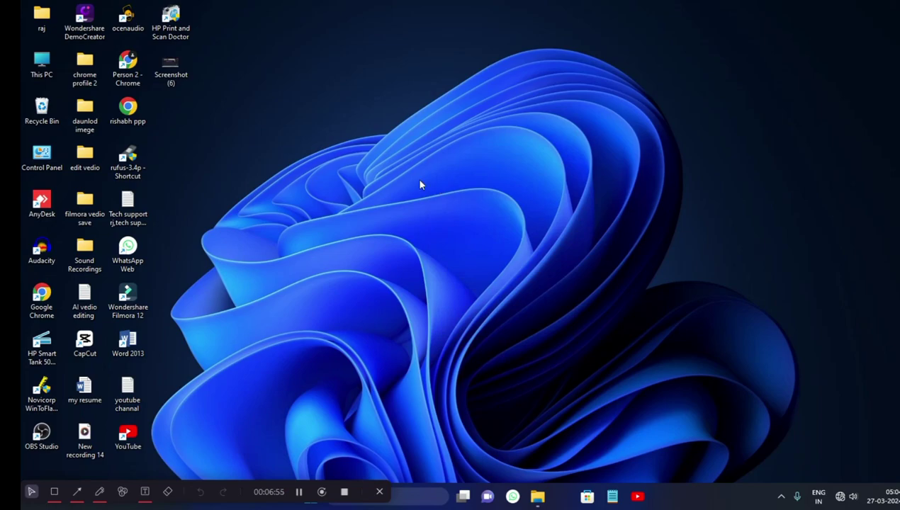
{"action": "right_click", "coordinate": [411, 166]}
{"action": "left_click", "coordinate": [458, 236]}
{"action": "right_click", "coordinate": [446, 212]}
{"action": "left_click", "coordinate": [466, 283]}
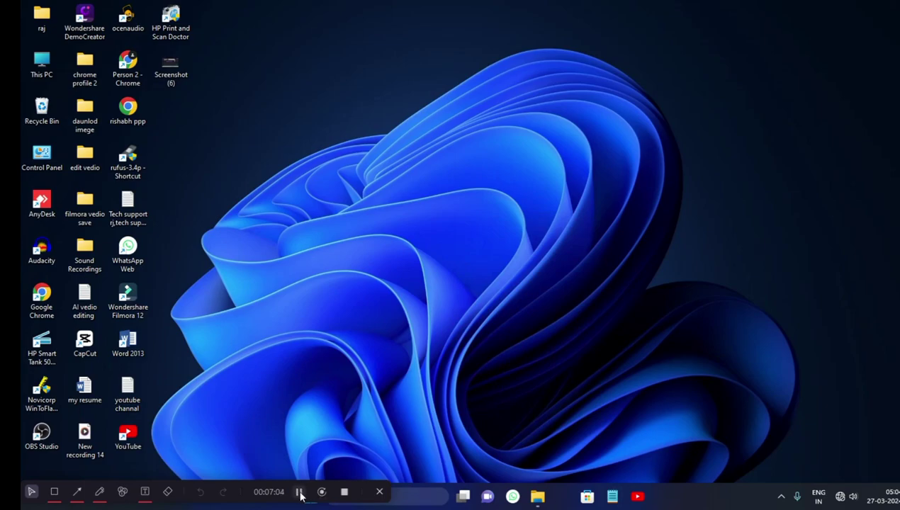